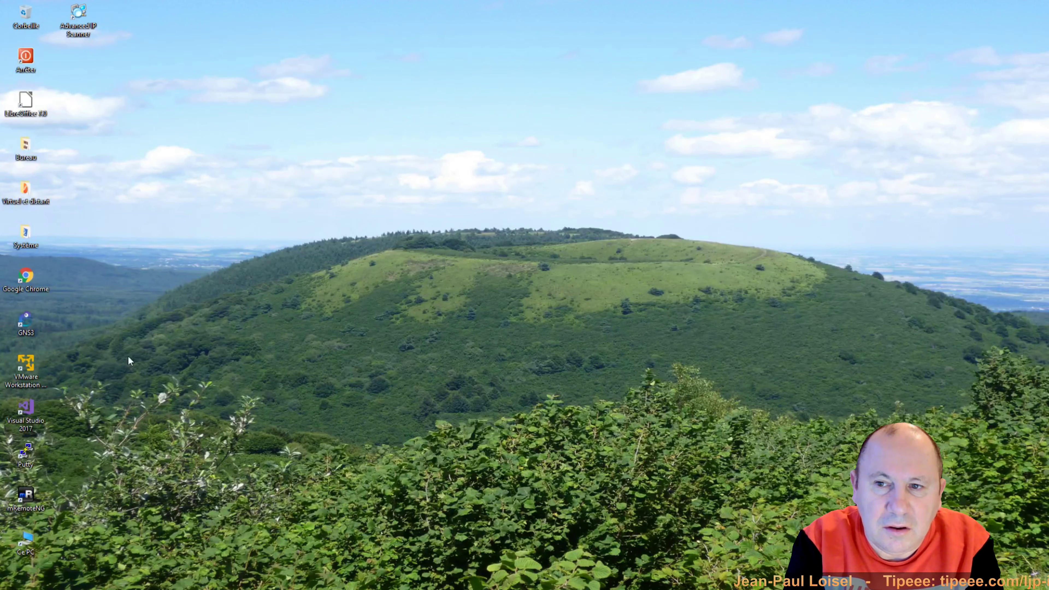
- Launch VMware Workstation 15 Player and open the advanced network adapter settings of the Win10 - Prod virtual machine
left_click(33, 363)
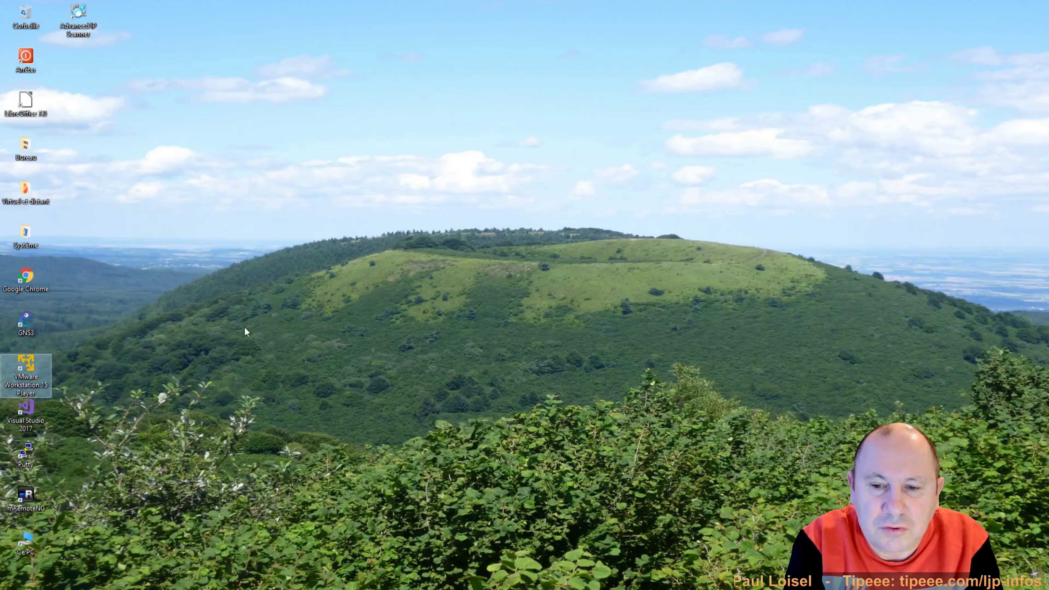
key("Return")
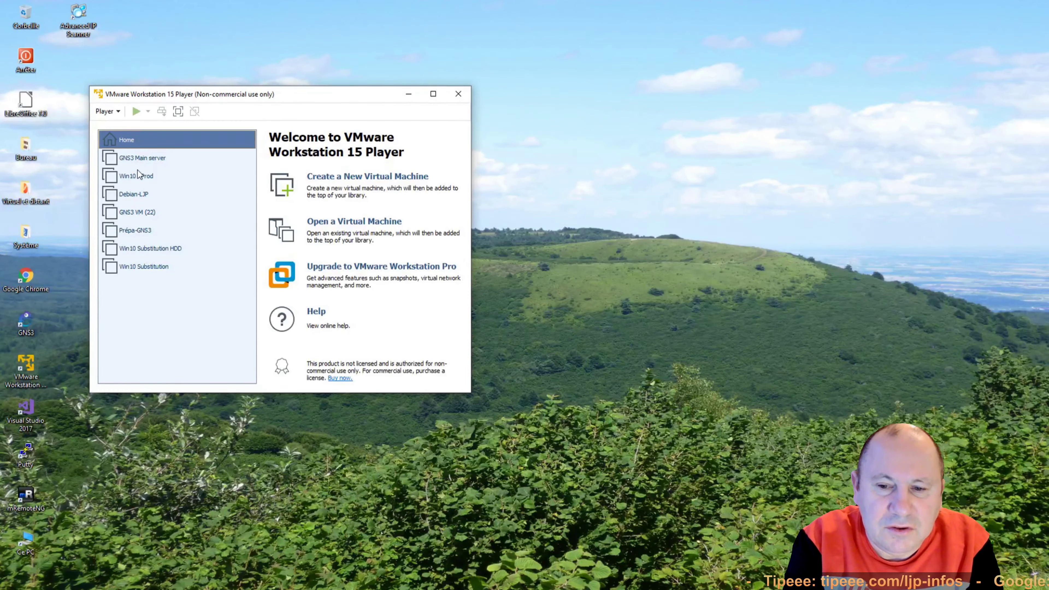
left_click(140, 176)
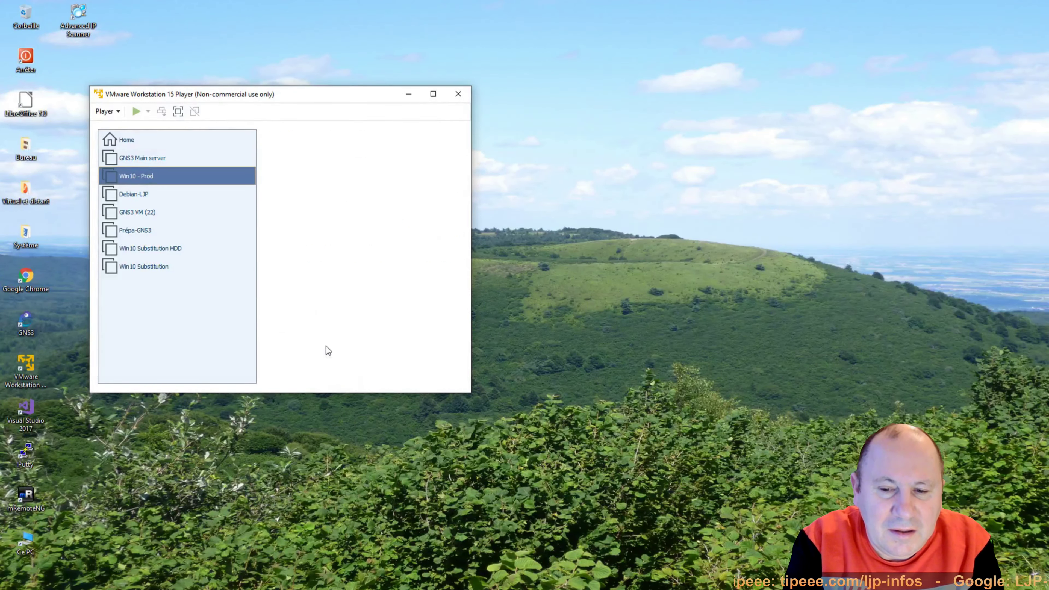
left_click(315, 377)
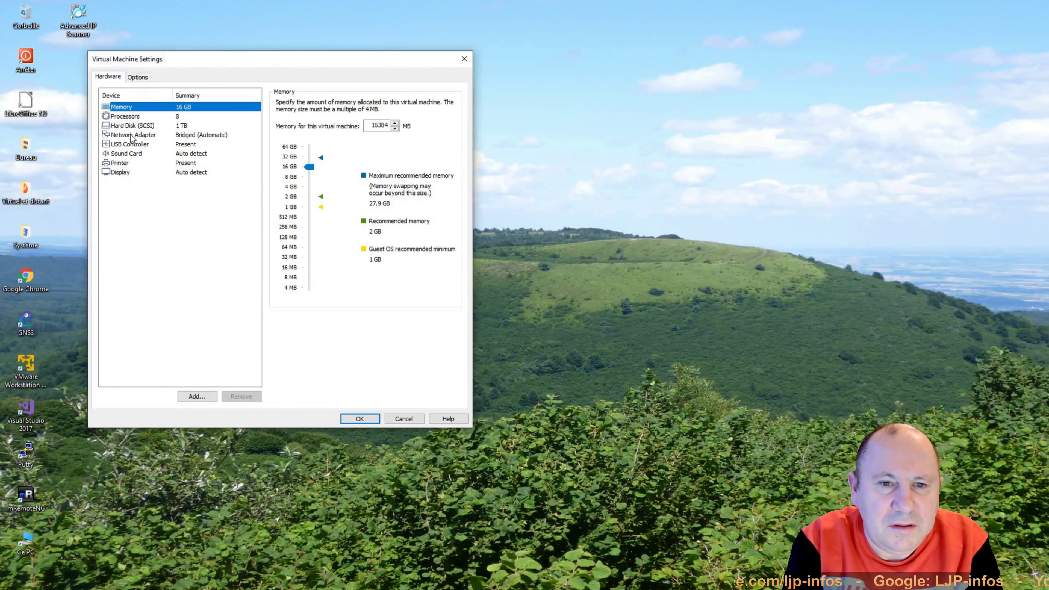
left_click(131, 135)
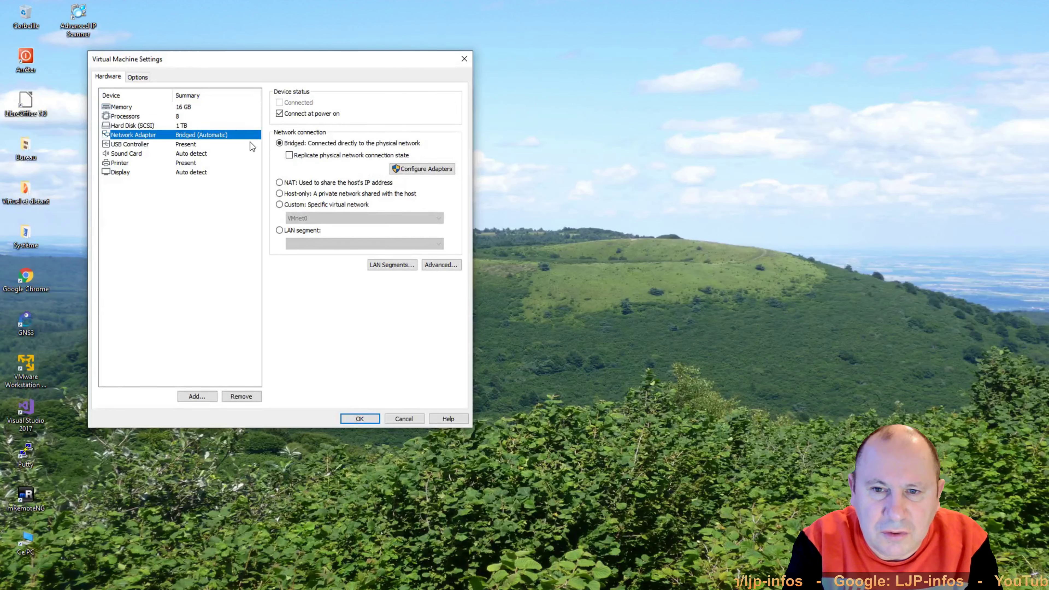
left_click(436, 265)
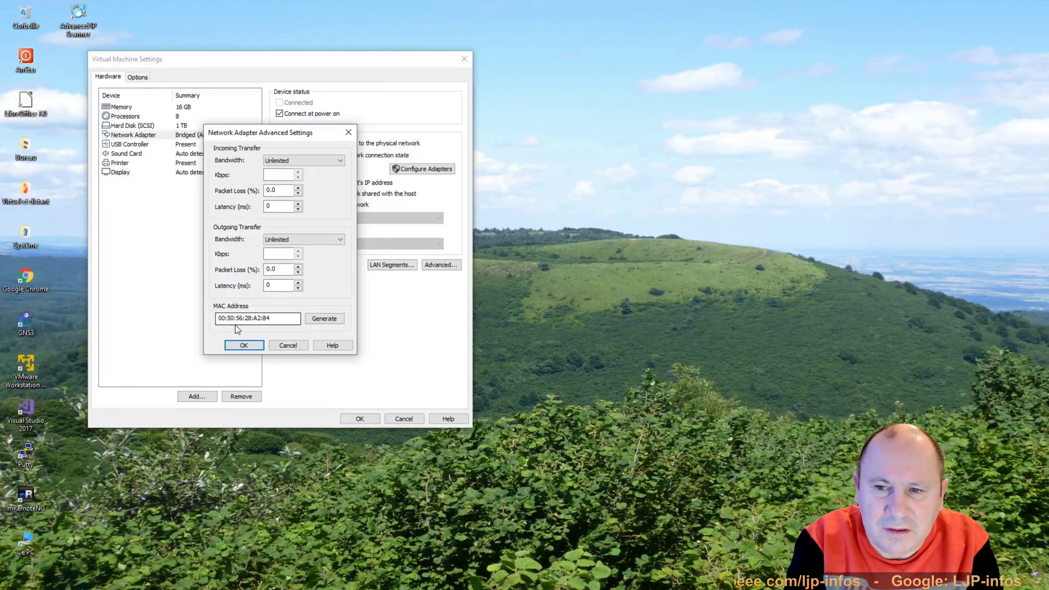
- Examine the adapter's MAC address and the bandwidth options for outgoing and incoming transfer
left_click_drag(216, 320, 279, 321)
left_click(285, 316)
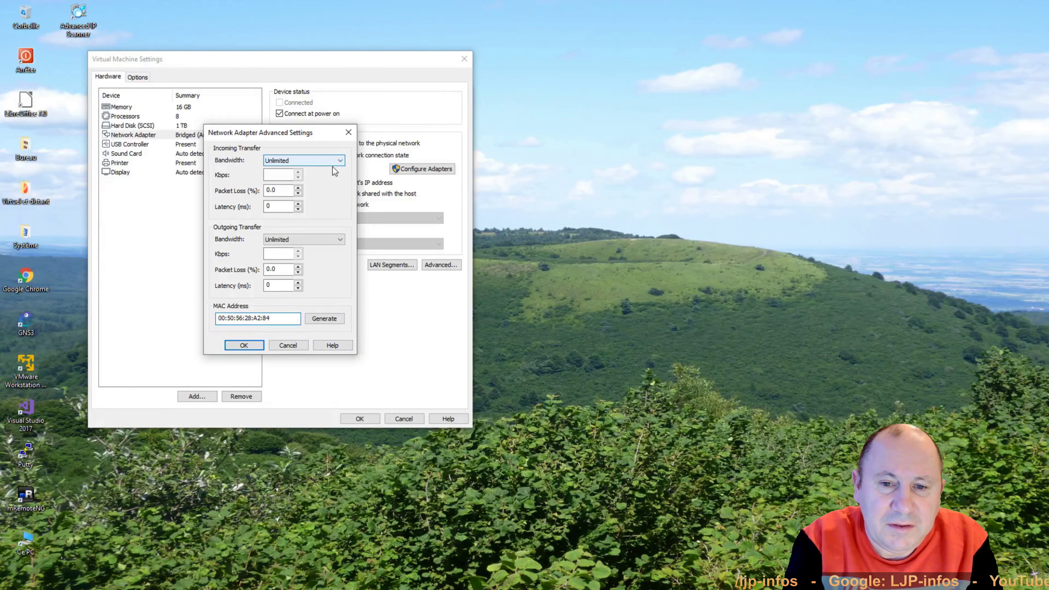
left_click(335, 240)
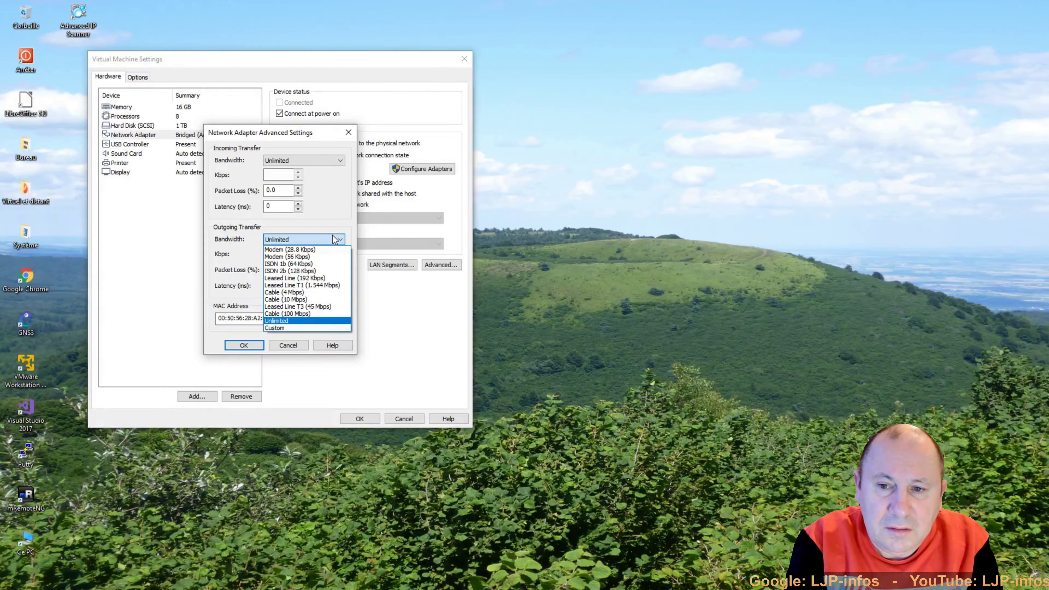
left_click(331, 169)
left_click(332, 161)
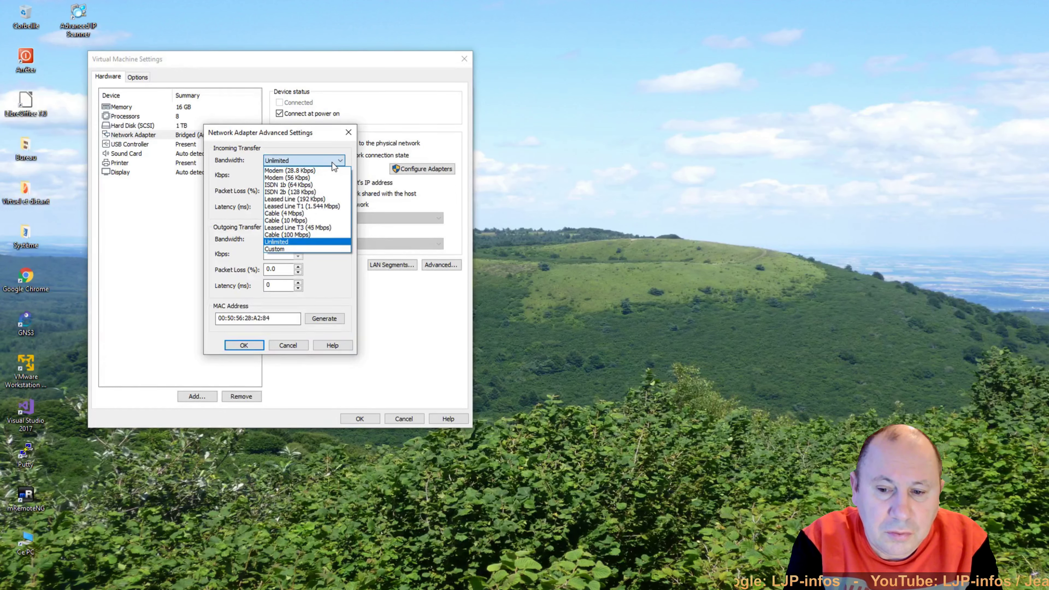
left_click(331, 162)
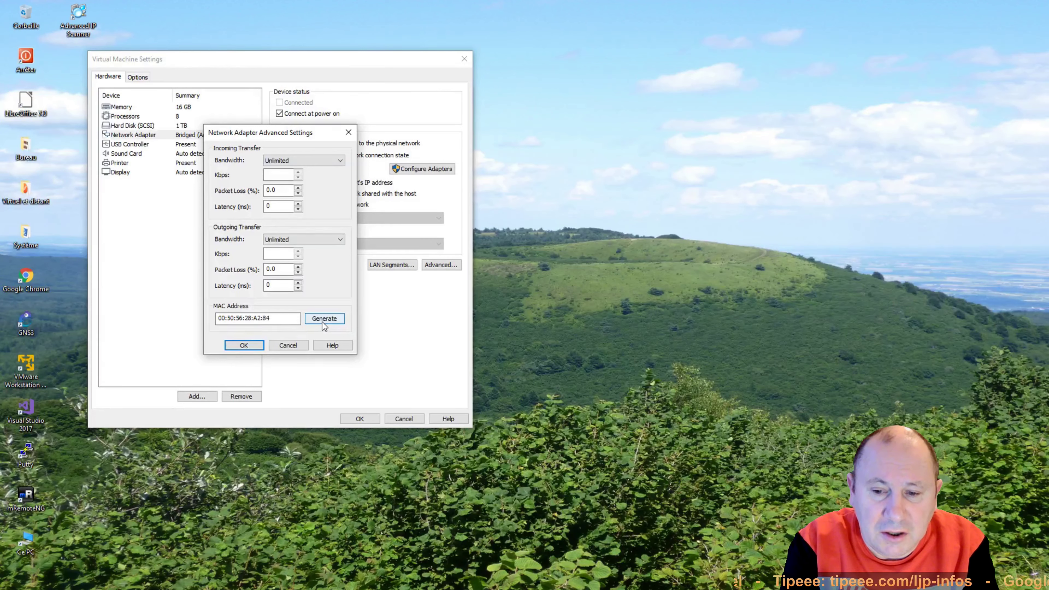
- Generate new MAC addresses for the adapter several times, accept the last one with the machine settings, and close the player
left_click(323, 323)
left_click(323, 322)
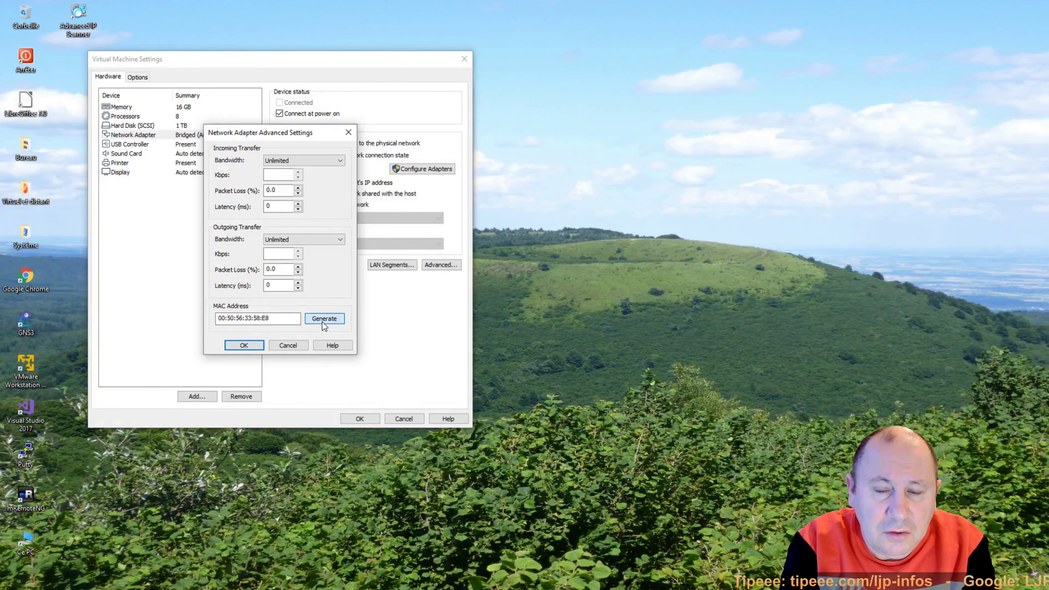
left_click(323, 322)
left_click(322, 323)
left_click(322, 322)
left_click(323, 322)
left_click(323, 322)
left_click(323, 323)
left_click(323, 323)
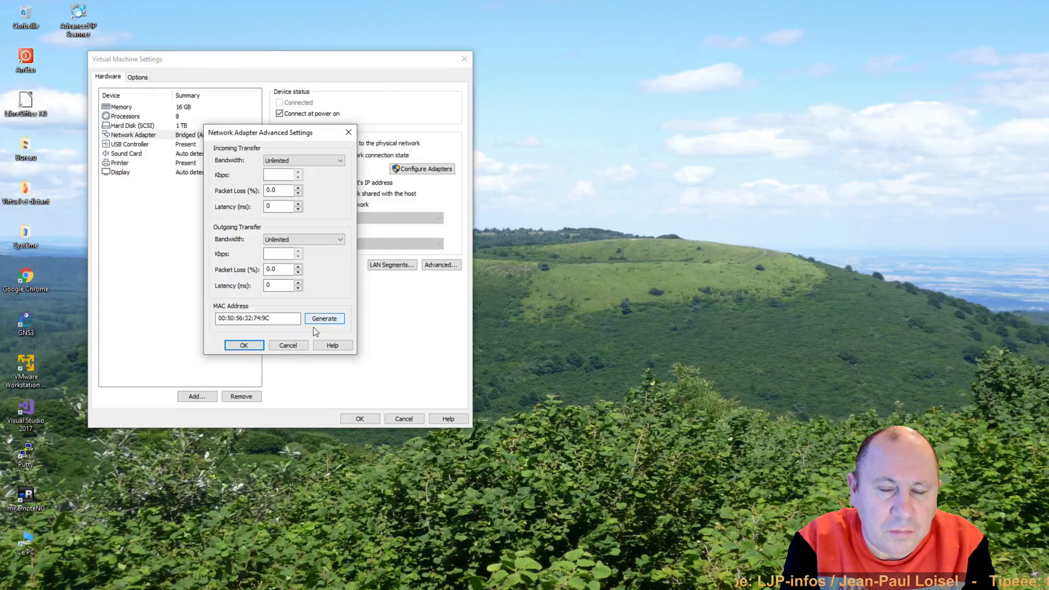
left_click(246, 347)
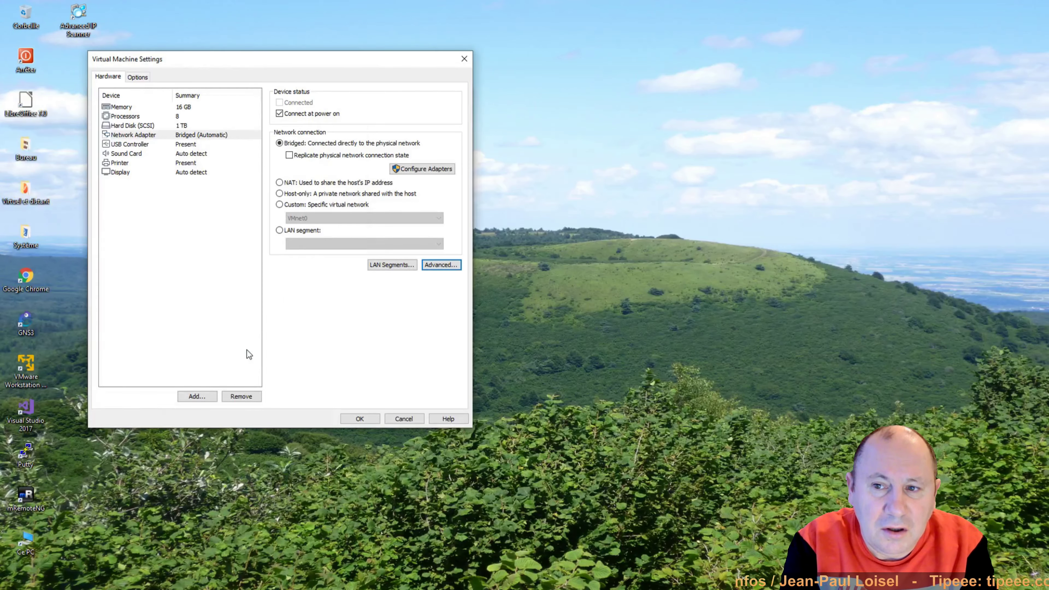
left_click(354, 419)
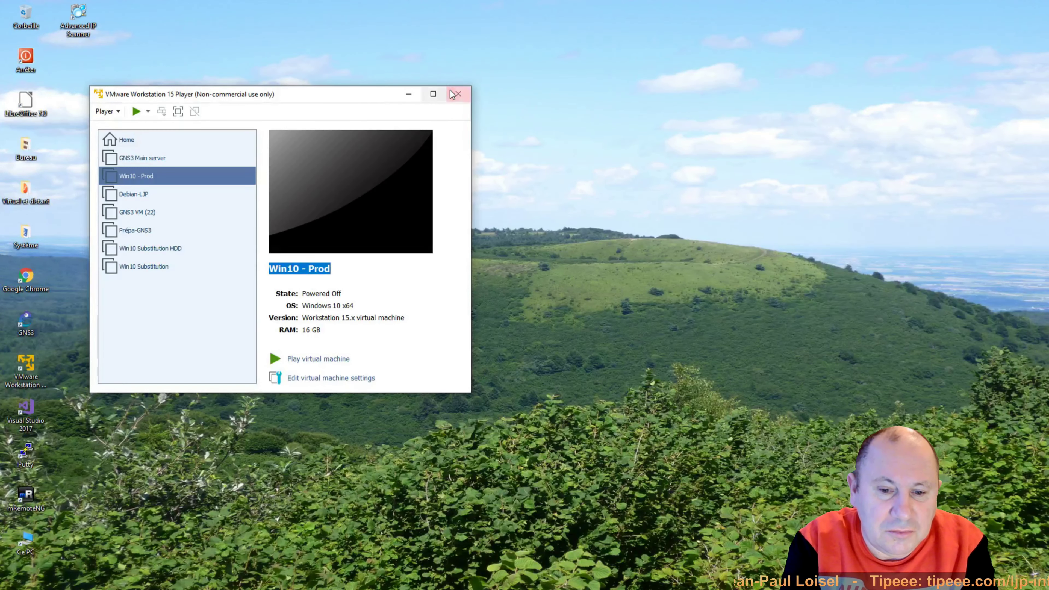
left_click(455, 94)
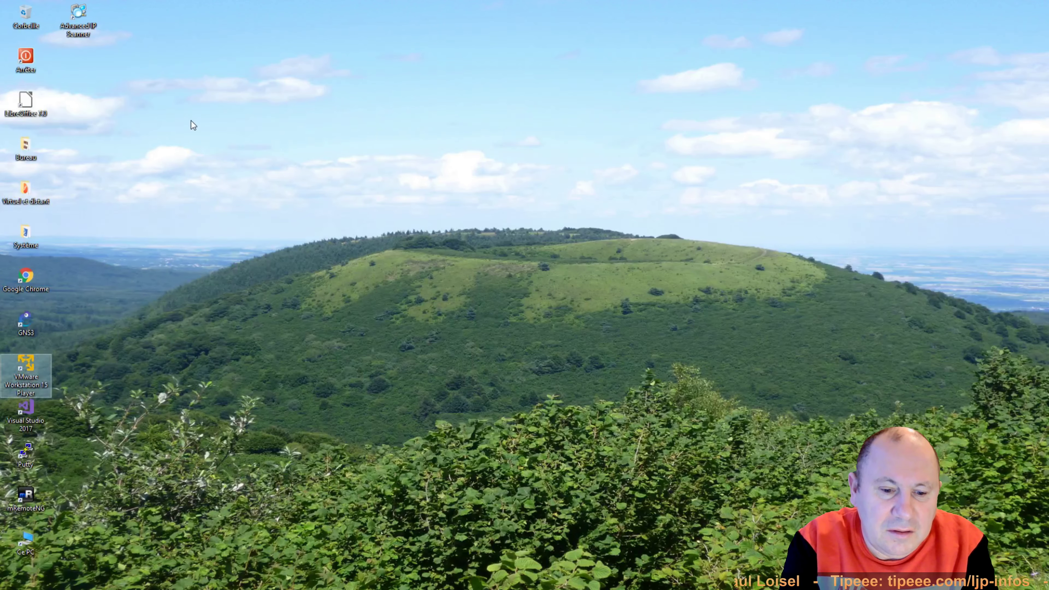
- Open Advanced IP Scanner, scan the range 192.168.1.1-254, and select the host 192.168.1.1 in the results
left_click(85, 19)
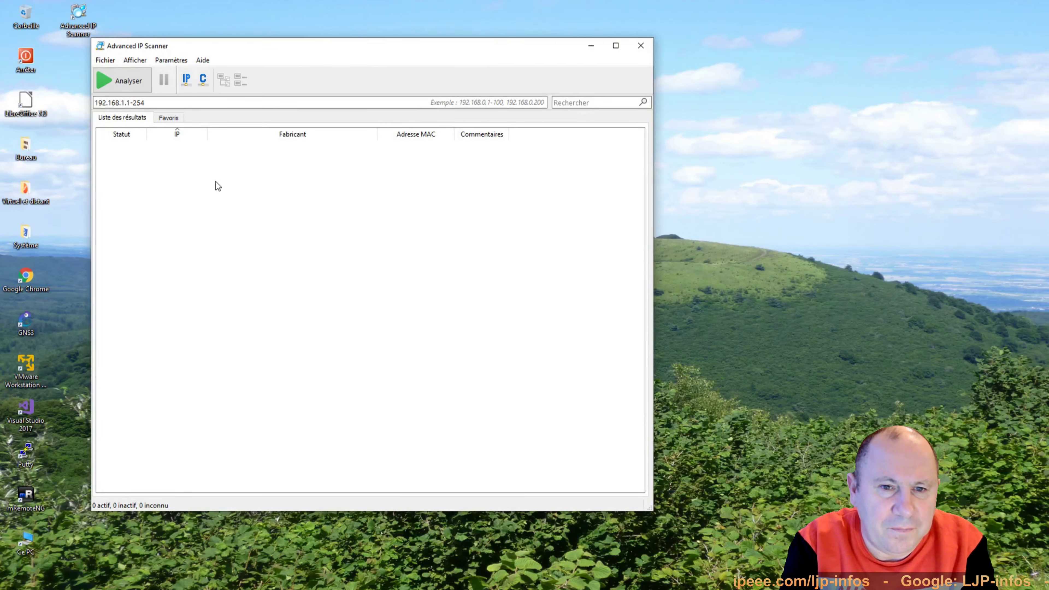
left_click(130, 82)
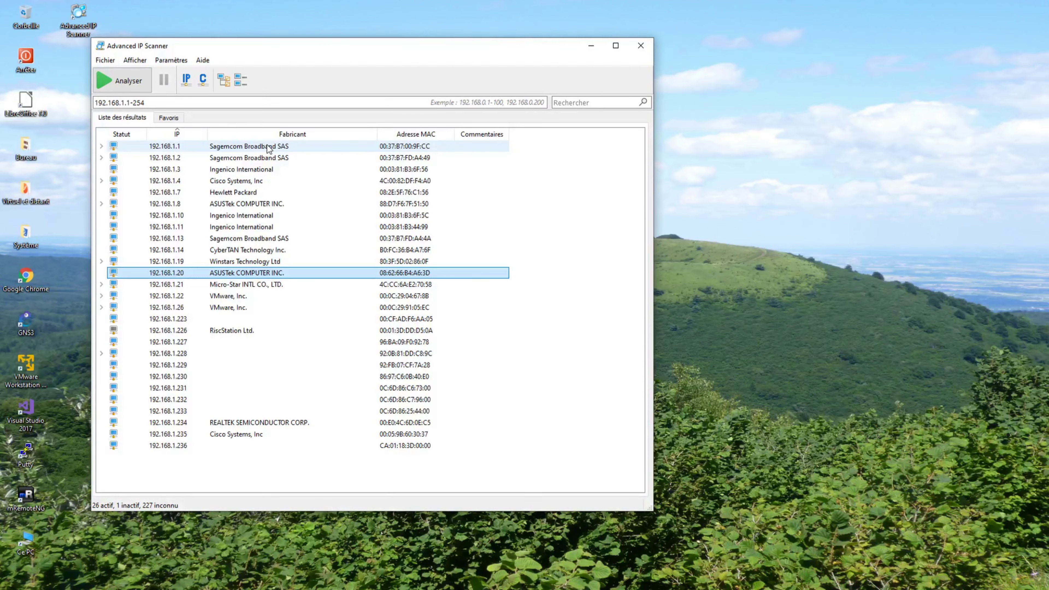
left_click(269, 148)
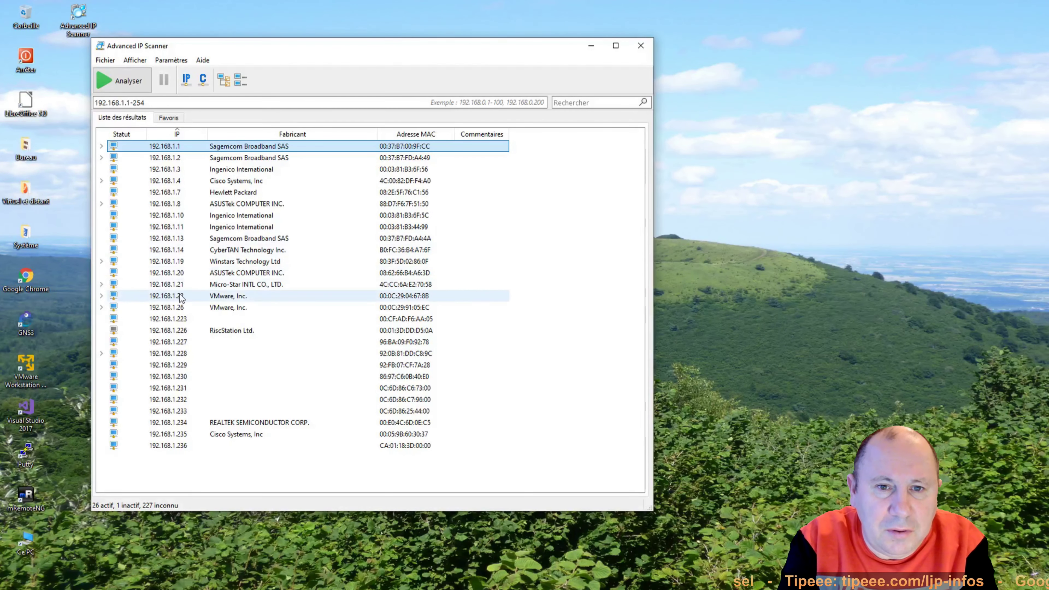
- Expand the services of 192.168.1.1 and 192.168.1.2, and open the latter's FTP service in Internet Explorer without always using that application
left_click(101, 146)
left_click(102, 169)
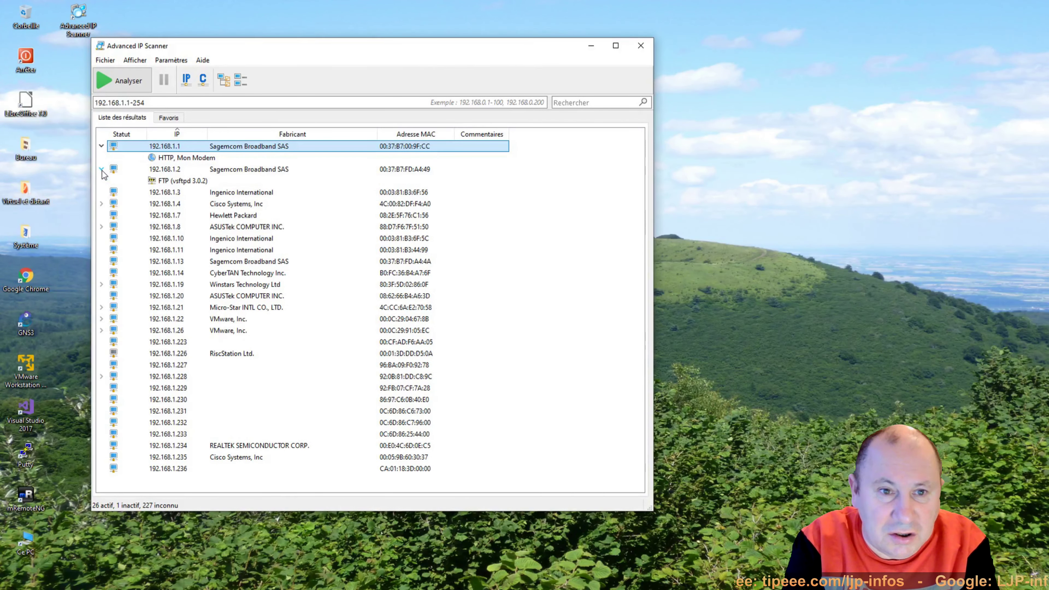
left_click(176, 183)
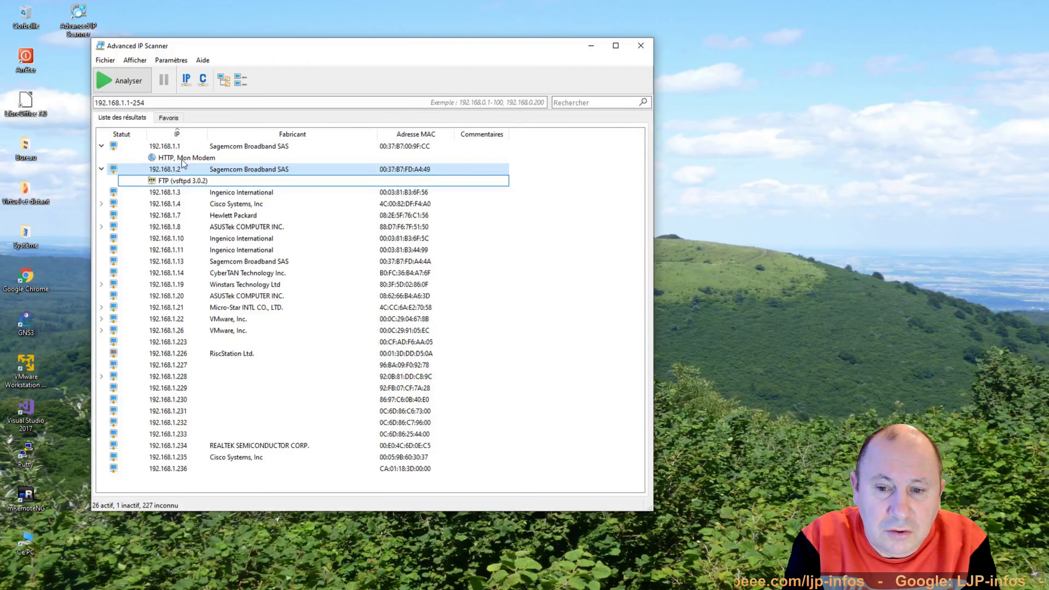
double_click(197, 181)
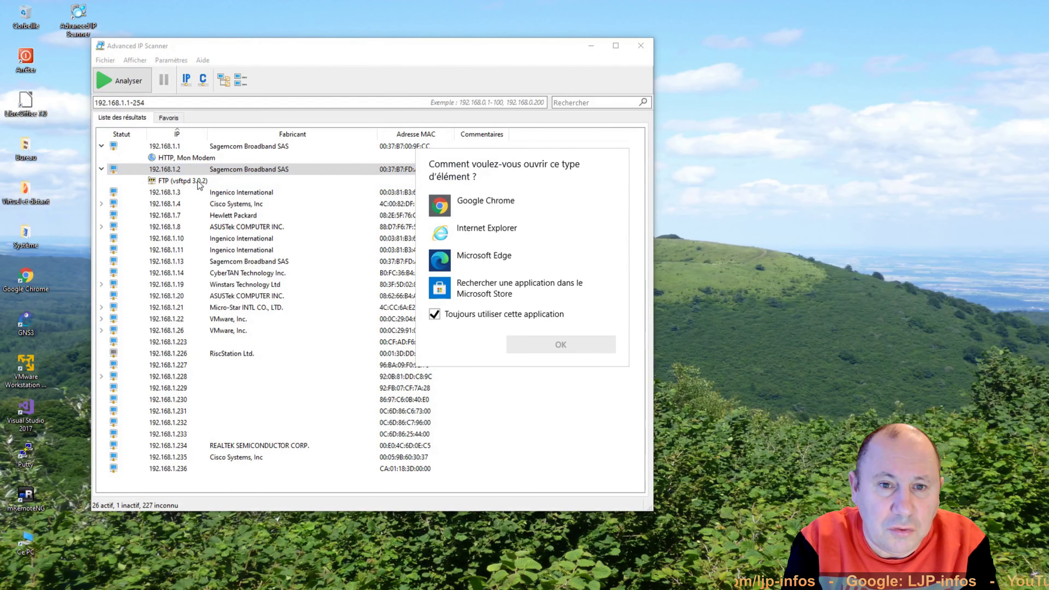
left_click(520, 232)
left_click(473, 317)
left_click(532, 339)
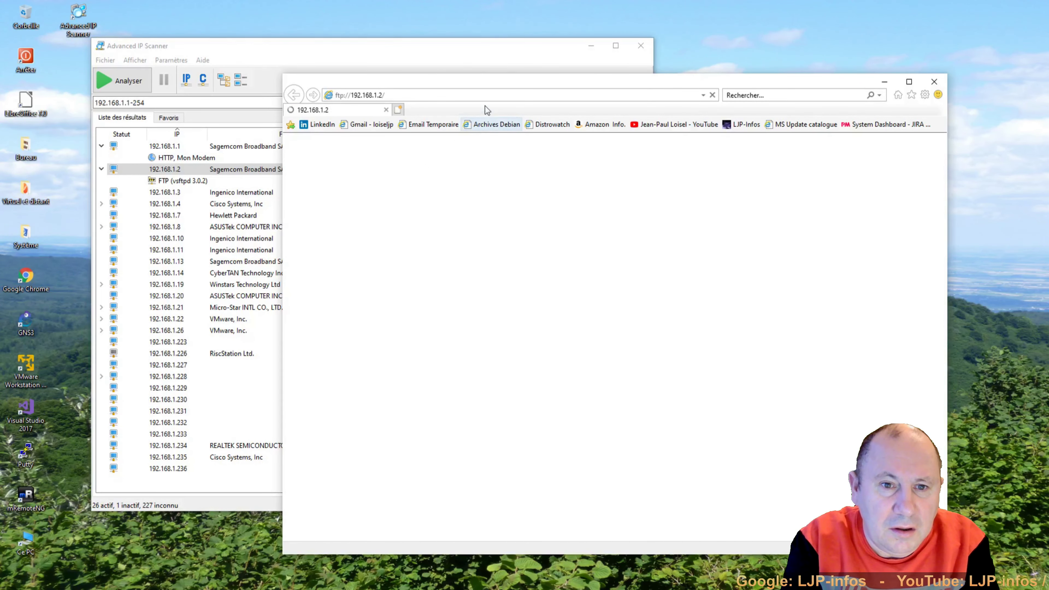
- Try to open an anonymous session on the FTP server 192.168.1.2, then cancel the login and close the browser
left_click_drag(473, 86, 633, 197)
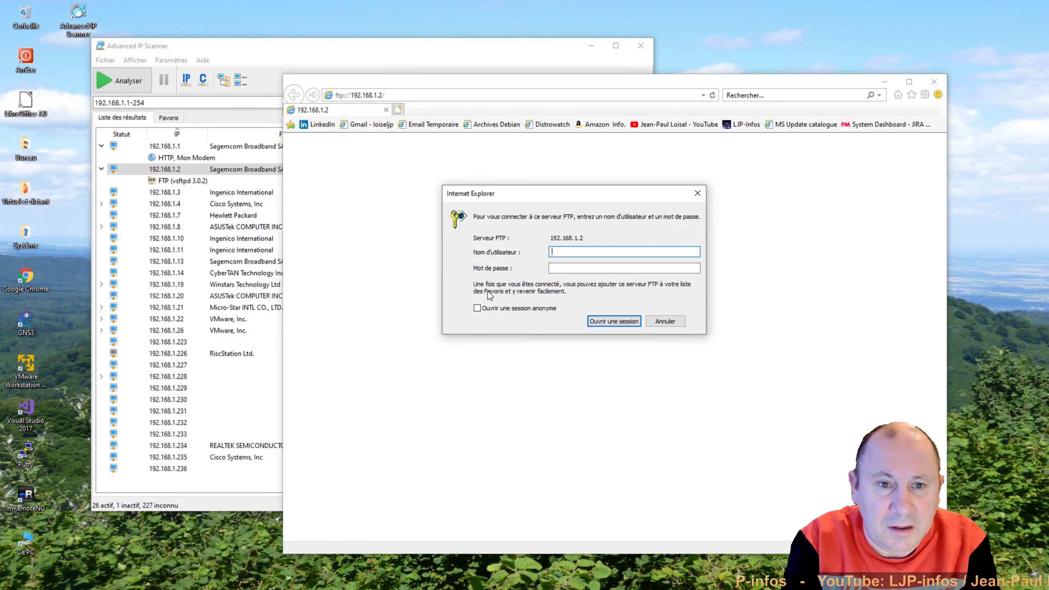
left_click(503, 311)
left_click(601, 321)
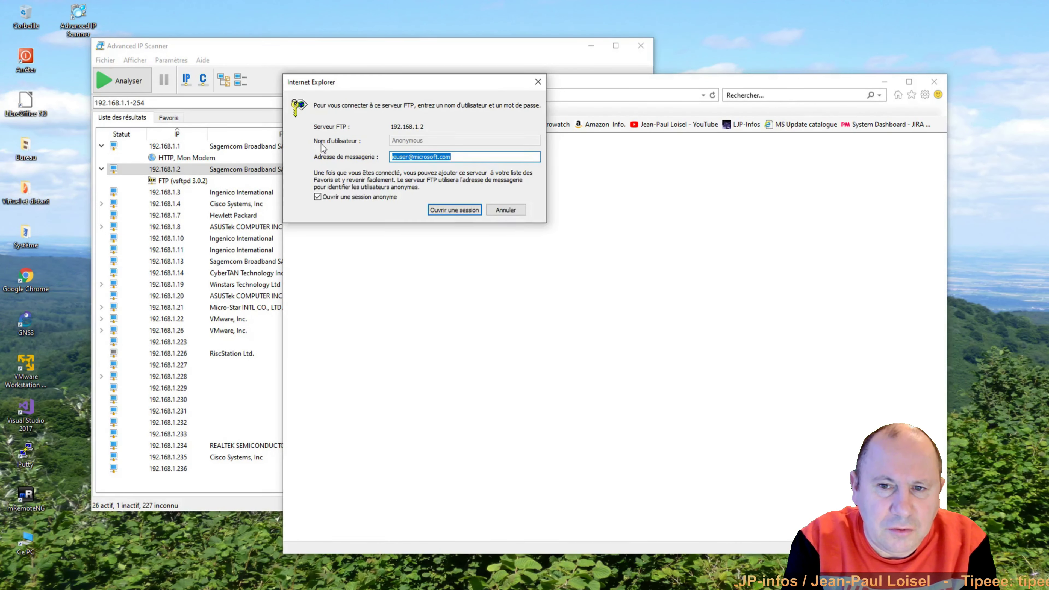
left_click(508, 211)
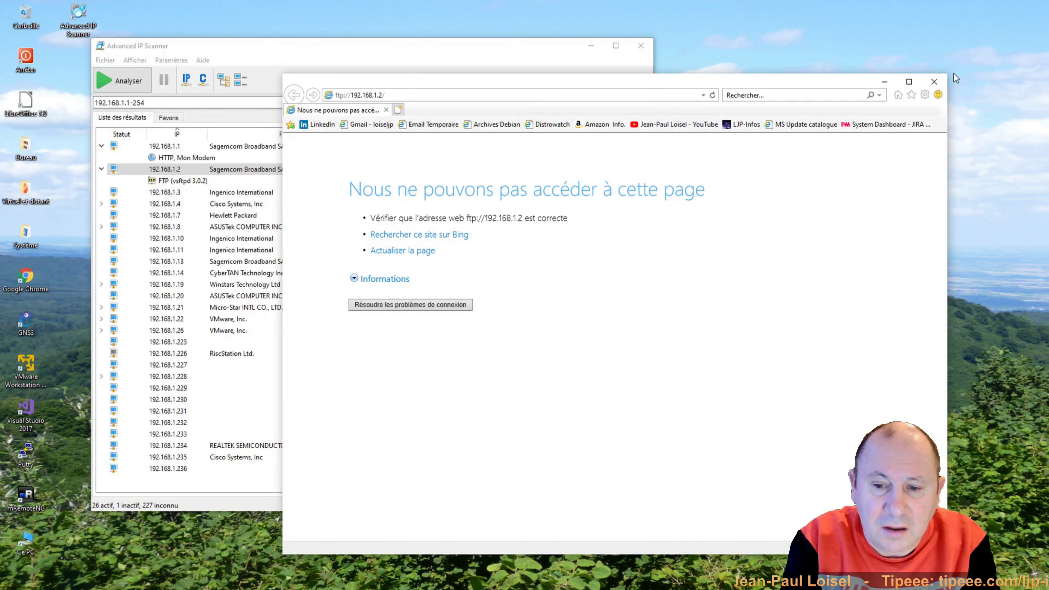
left_click(935, 82)
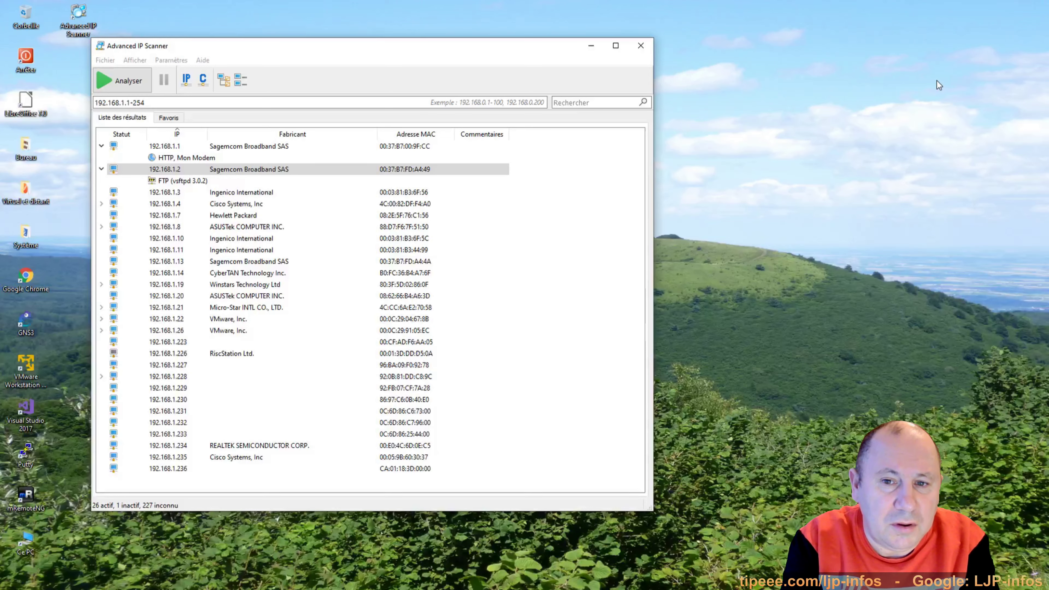
- Return to Advanced IP Scanner, view the HTTP service page of the Cisco host 192.168.1.4, and close the browser and scanner
key("alt+Tab")
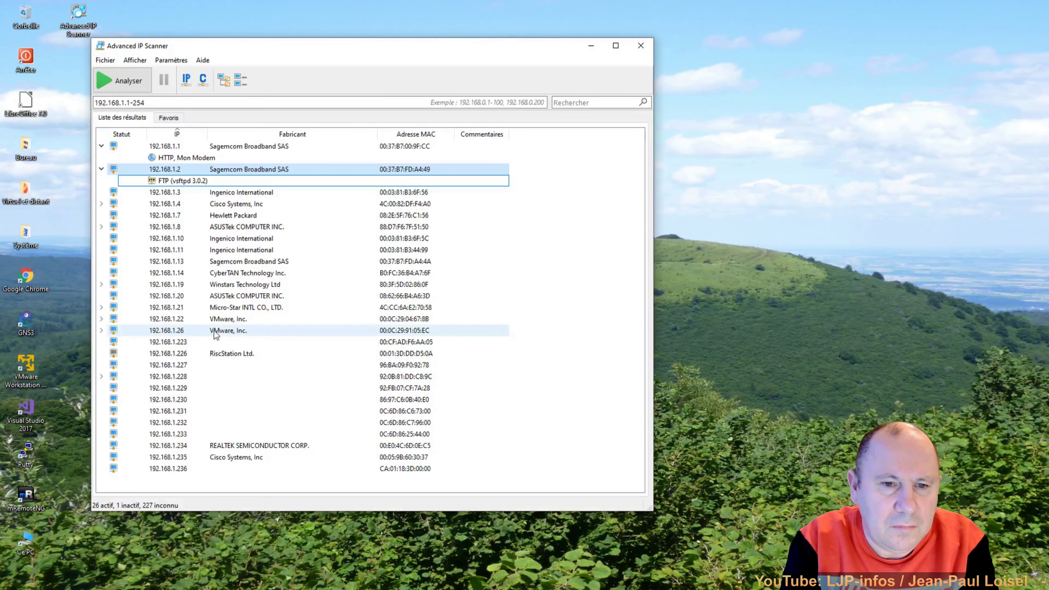
left_click(101, 204)
left_click(181, 216)
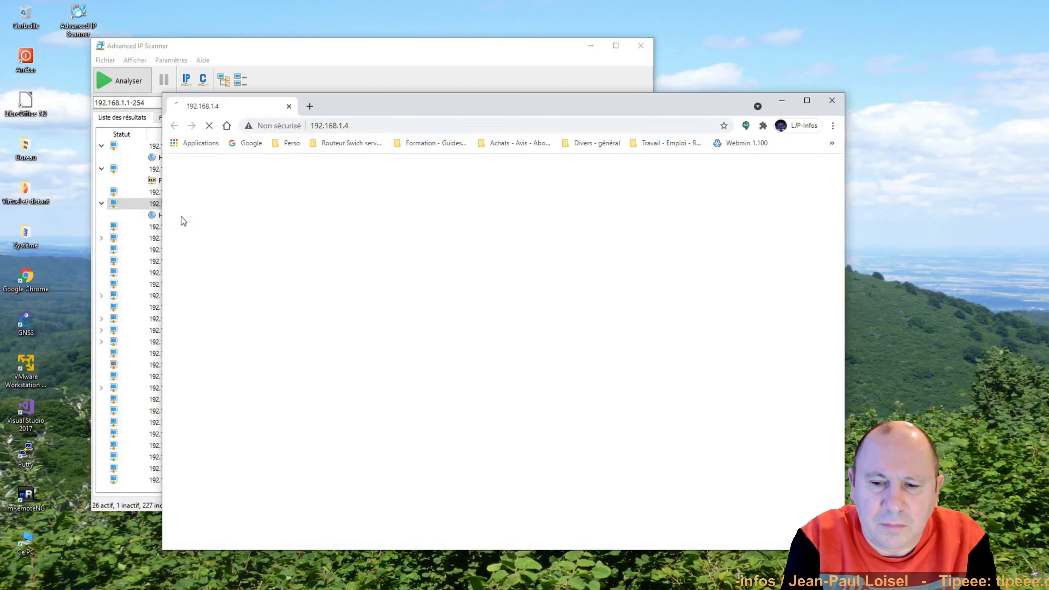
left_click_drag(422, 108, 575, 117)
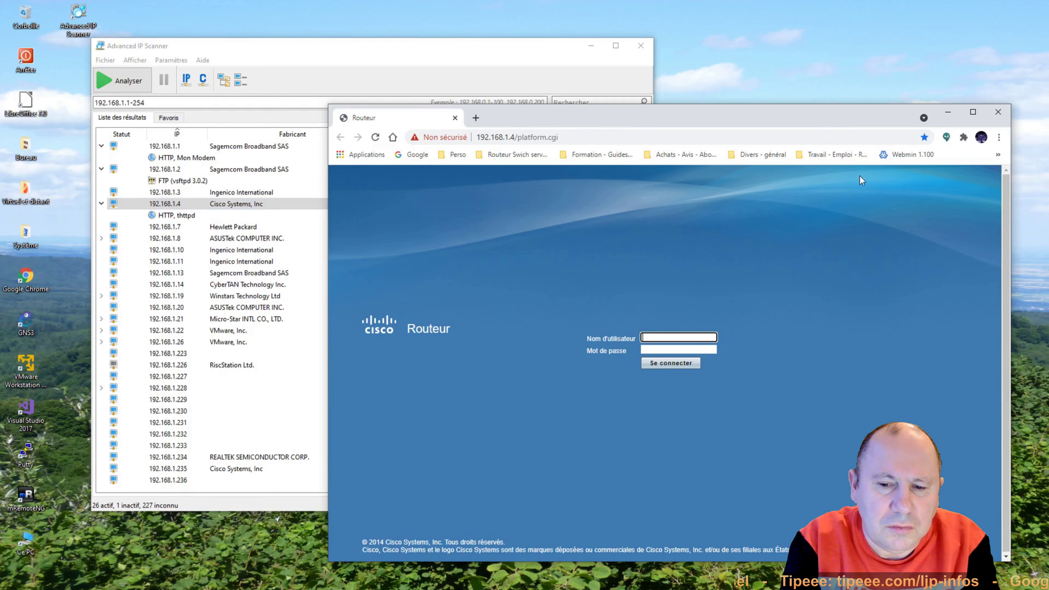
left_click(1005, 117)
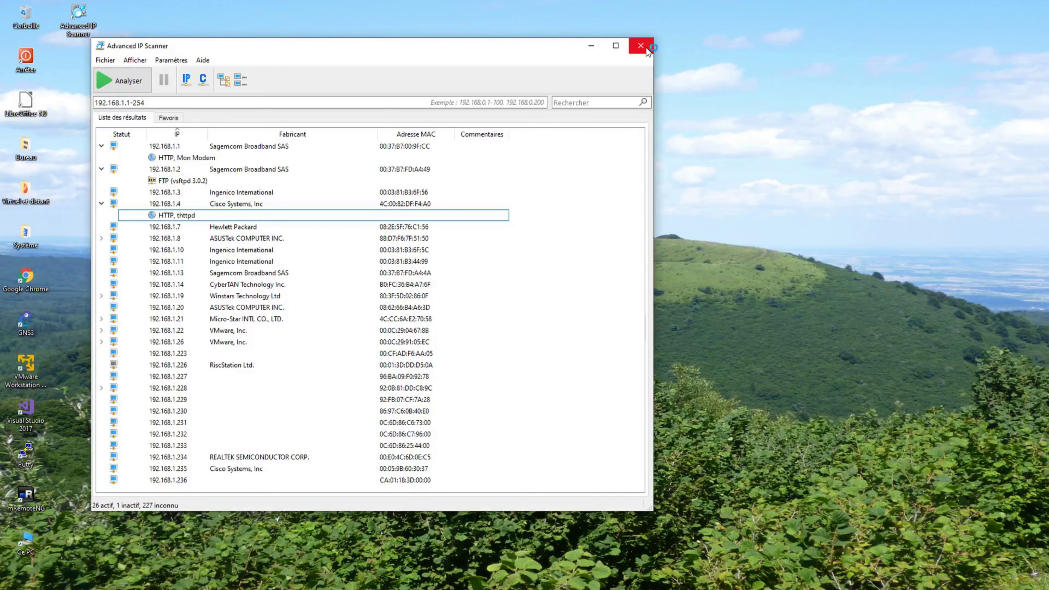
left_click(647, 51)
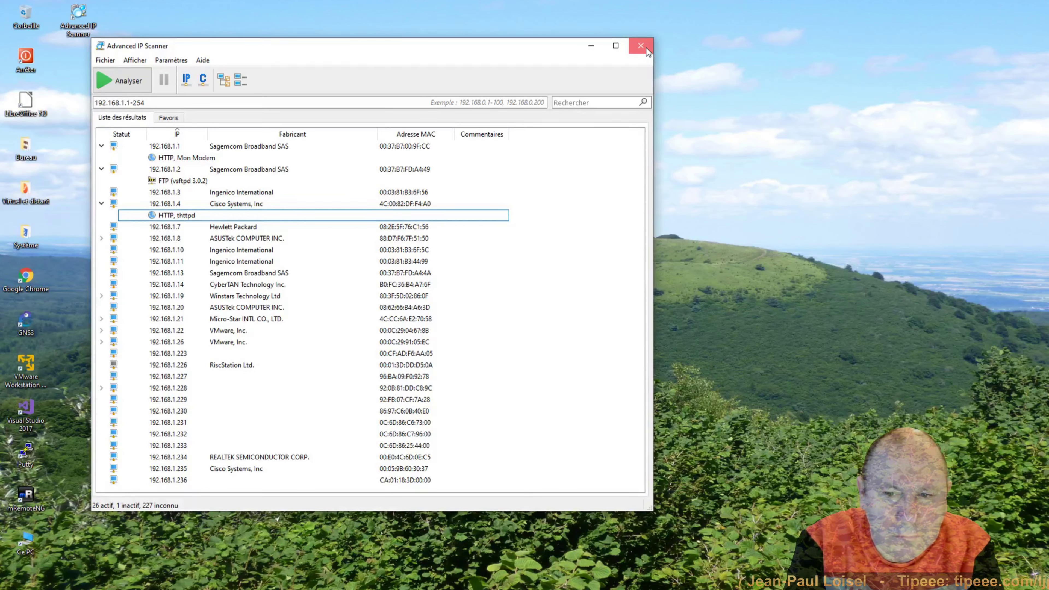